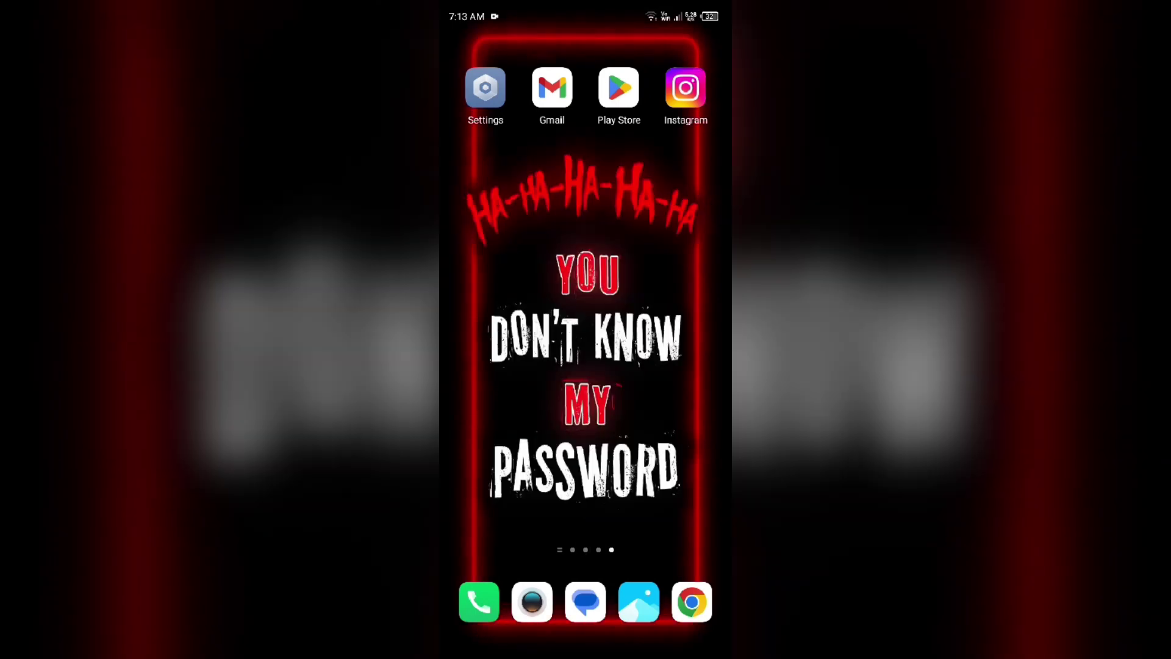
# Start a new Instagram reel using an older video from the gallery's Recents
pyautogui.click(684, 89)
pyautogui.click(586, 639)
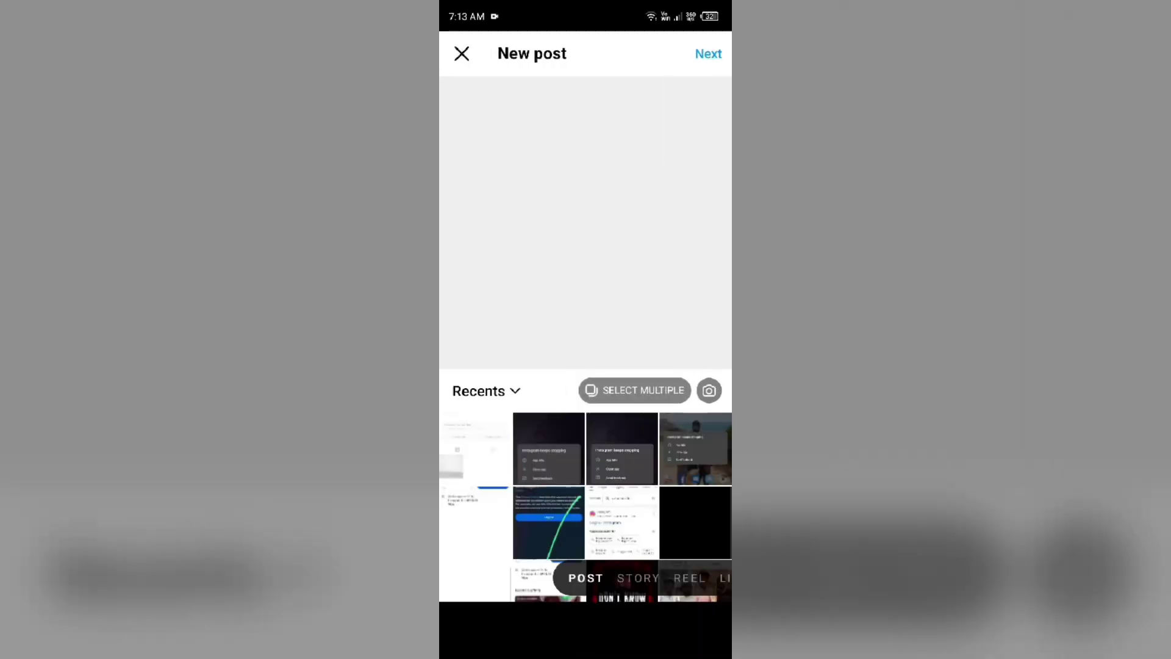
pyautogui.click(689, 577)
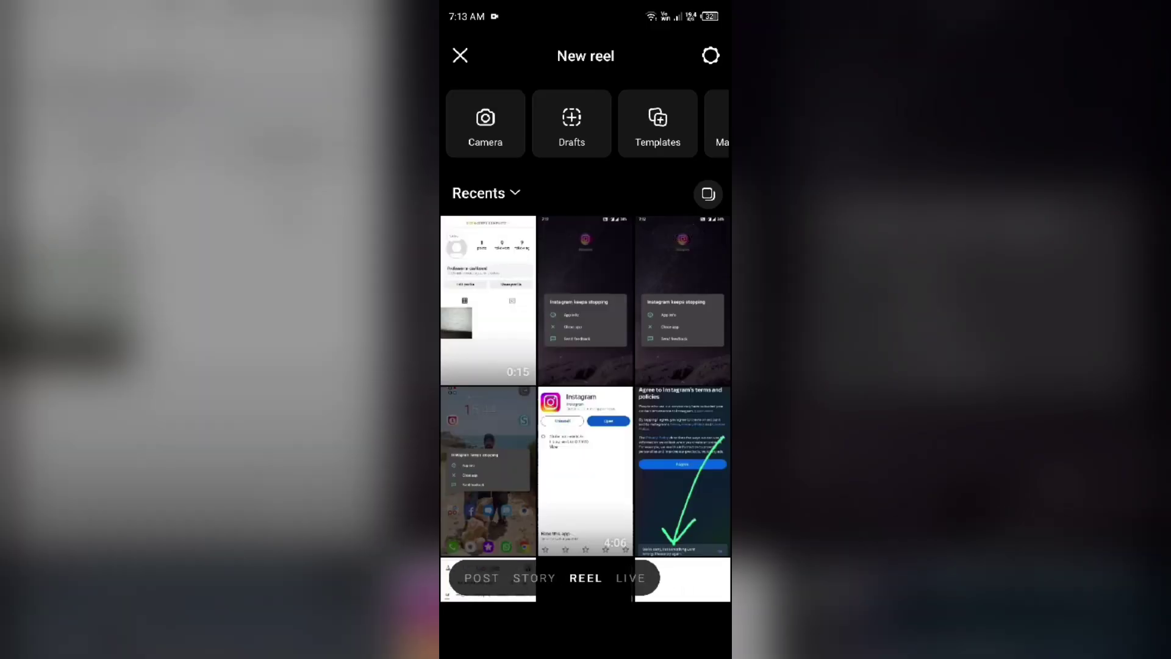
pyautogui.scroll(-15, 586, 393)
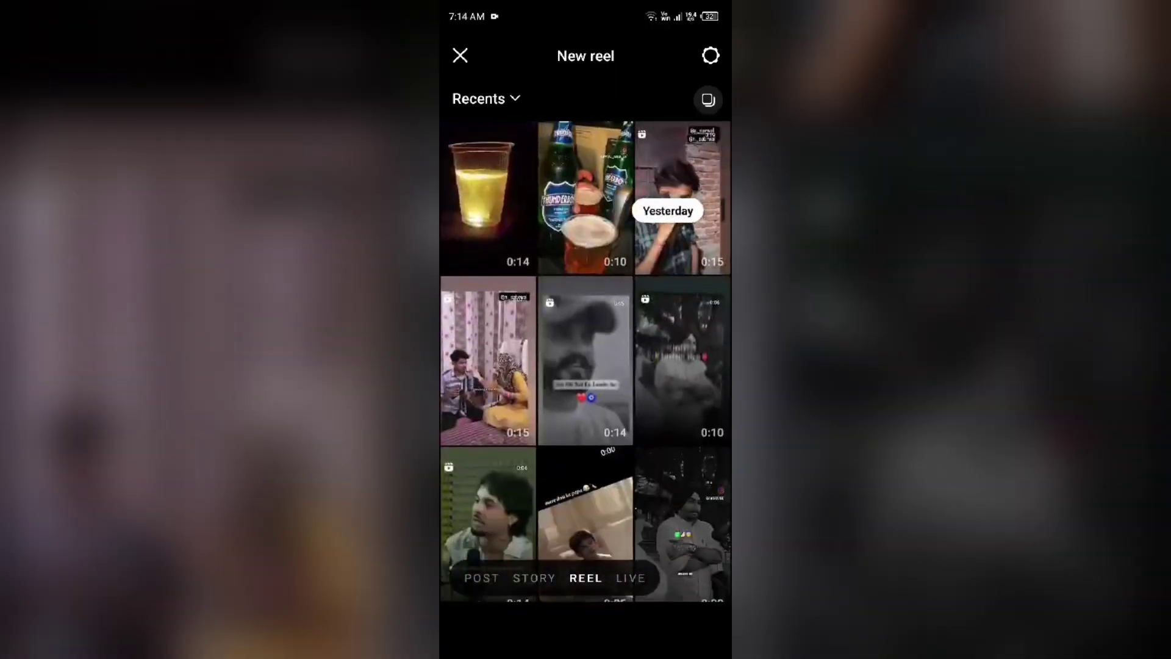
pyautogui.scroll(-3, 586, 361)
pyautogui.scroll(-3, 585, 362)
pyautogui.scroll(-3, 585, 362)
pyautogui.scroll(-3, 586, 362)
pyautogui.scroll(-3, 586, 361)
pyautogui.scroll(-3, 586, 362)
pyautogui.scroll(-3, 586, 361)
pyautogui.scroll(-1, 586, 362)
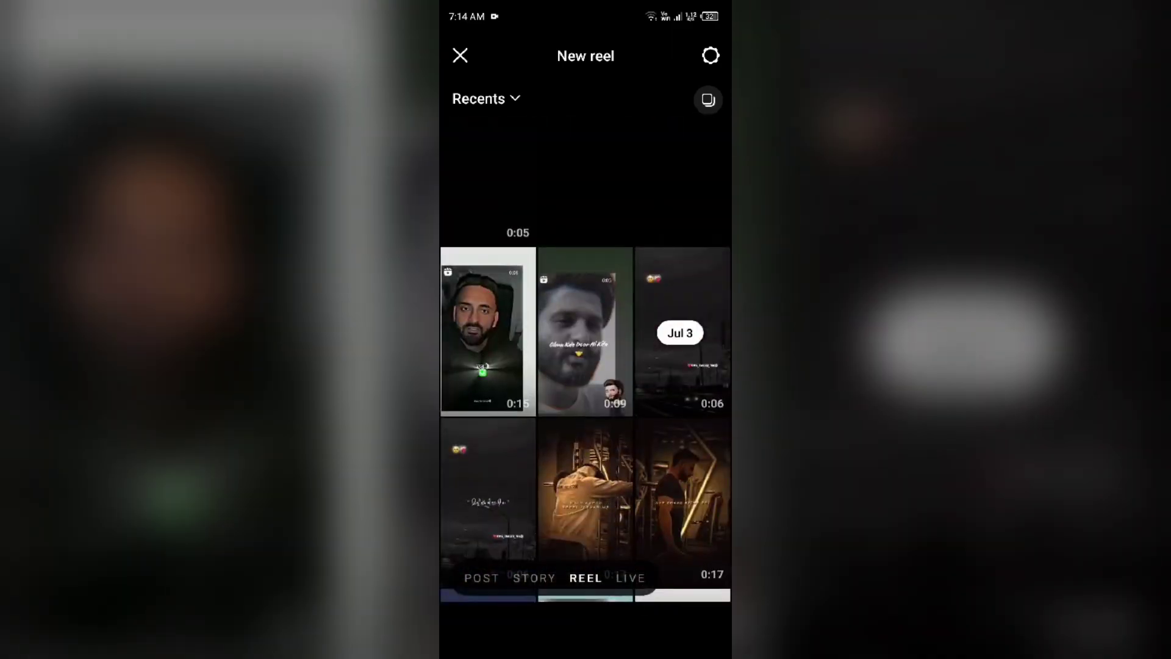
pyautogui.click(681, 332)
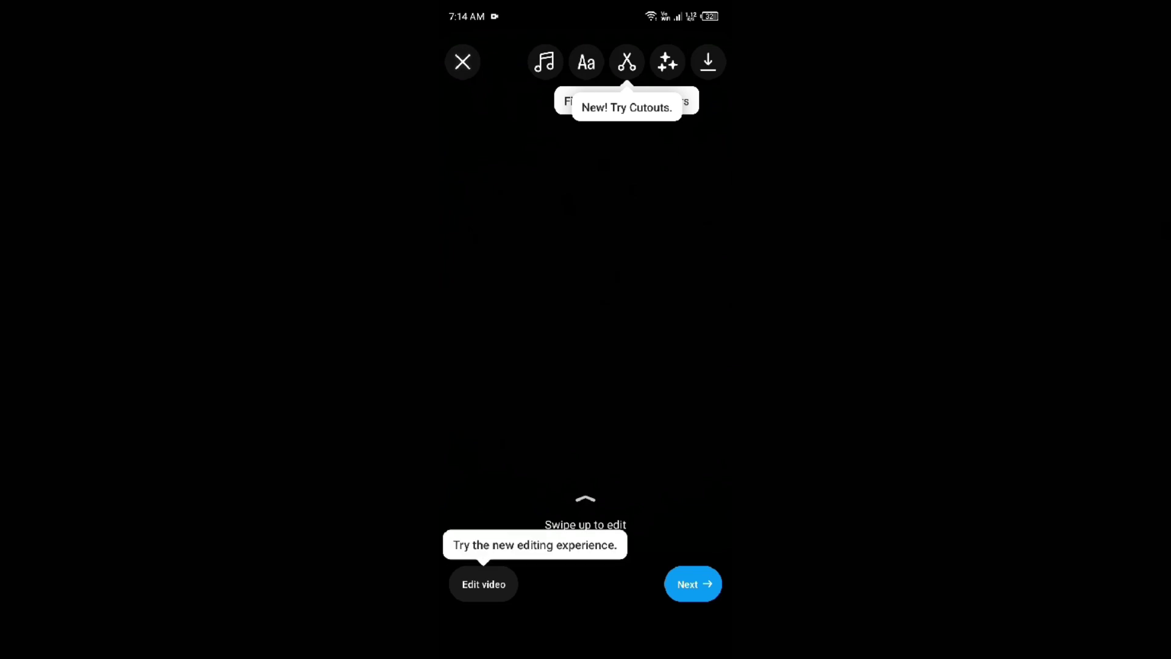
# Proceed through the reel details, dismiss the download notice and share it publicly
pyautogui.click(692, 584)
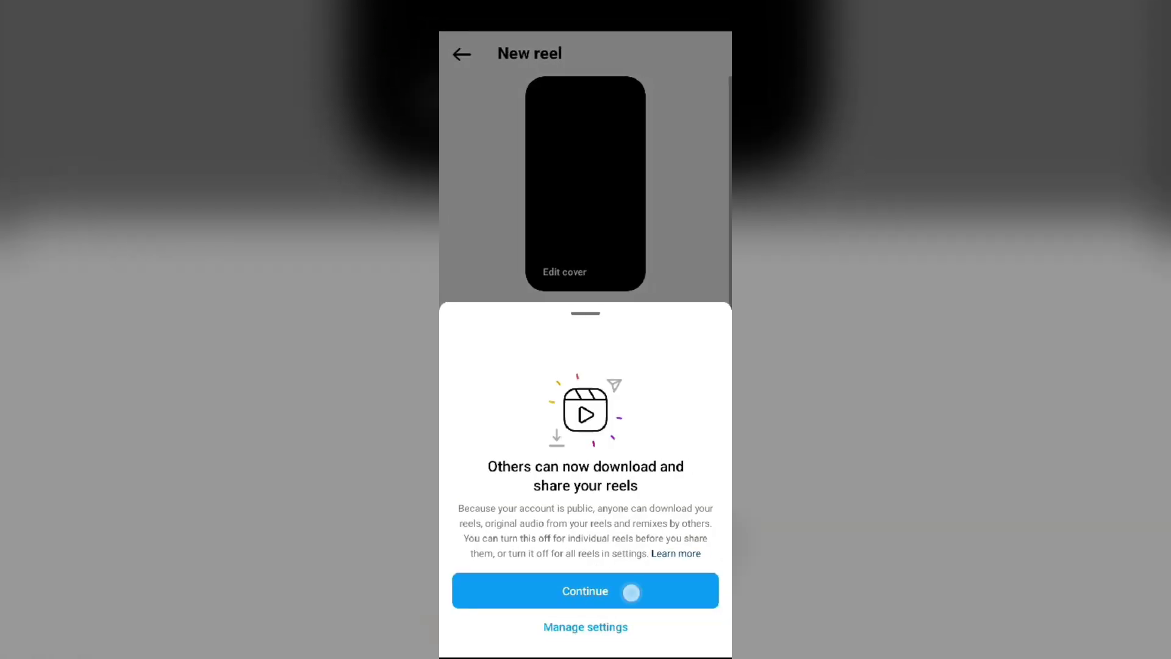
pyautogui.click(631, 592)
pyautogui.click(670, 624)
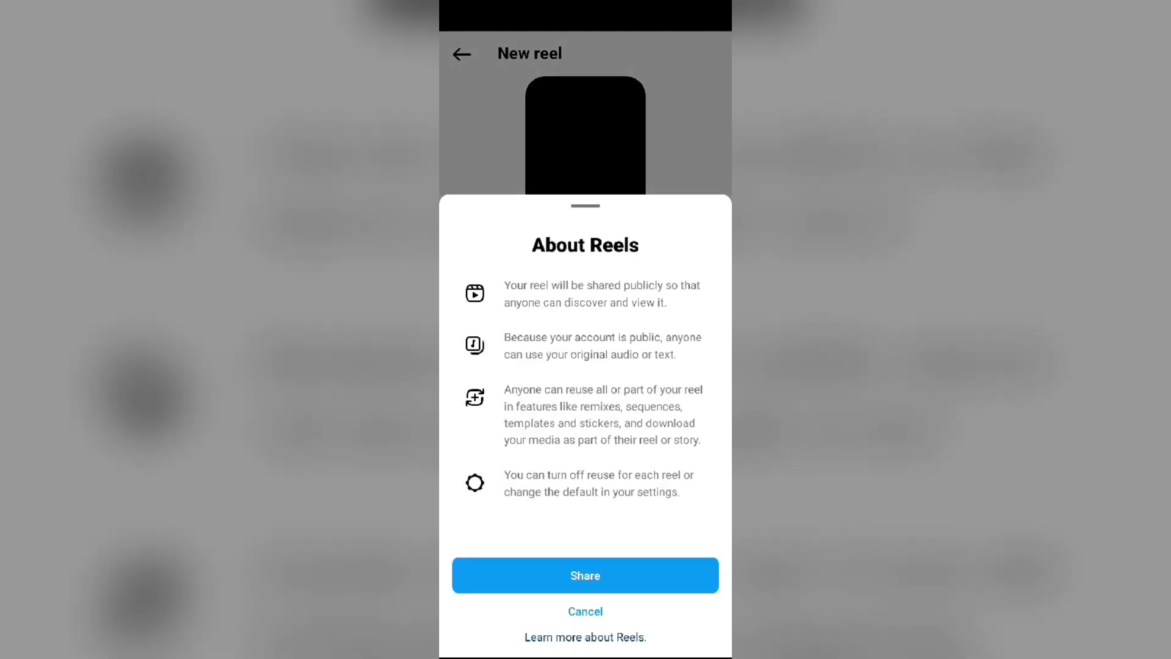
pyautogui.click(585, 574)
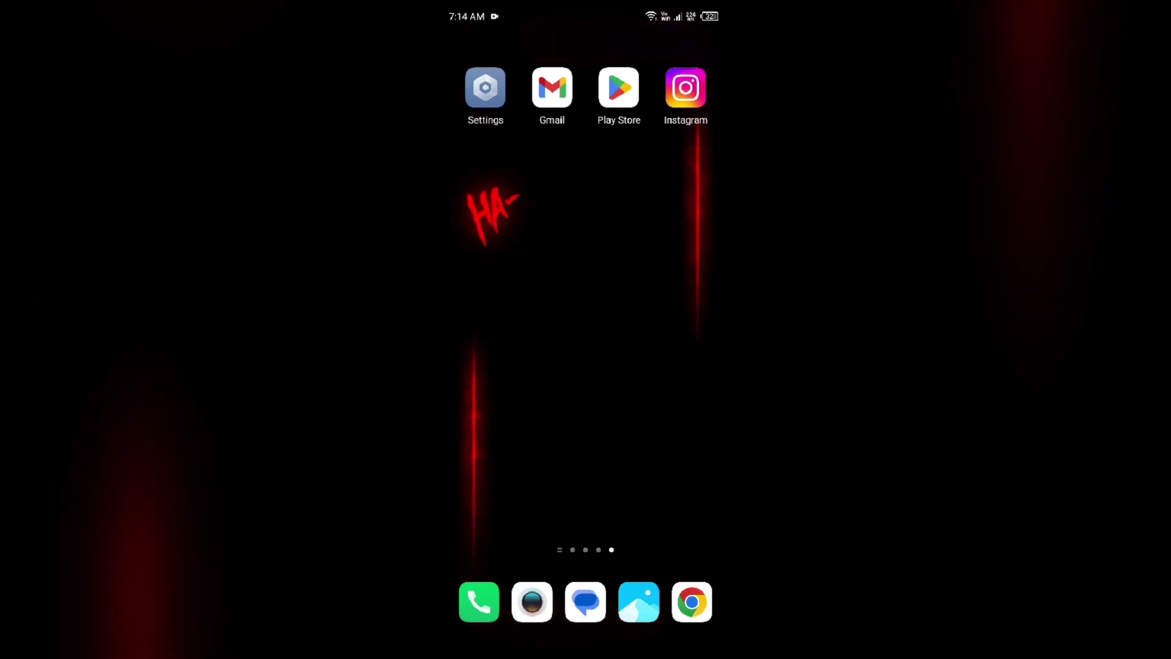
# Look up Instagram in the Play Store via the recent search, check its listing, and return home
pyautogui.click(611, 108)
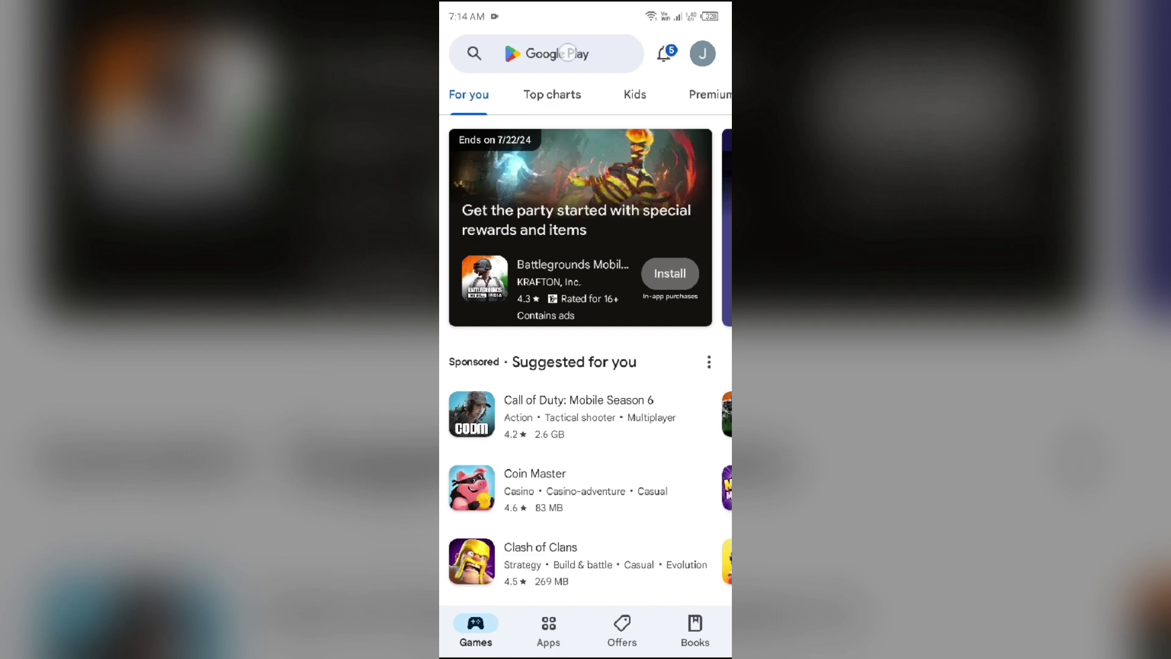
pyautogui.click(567, 53)
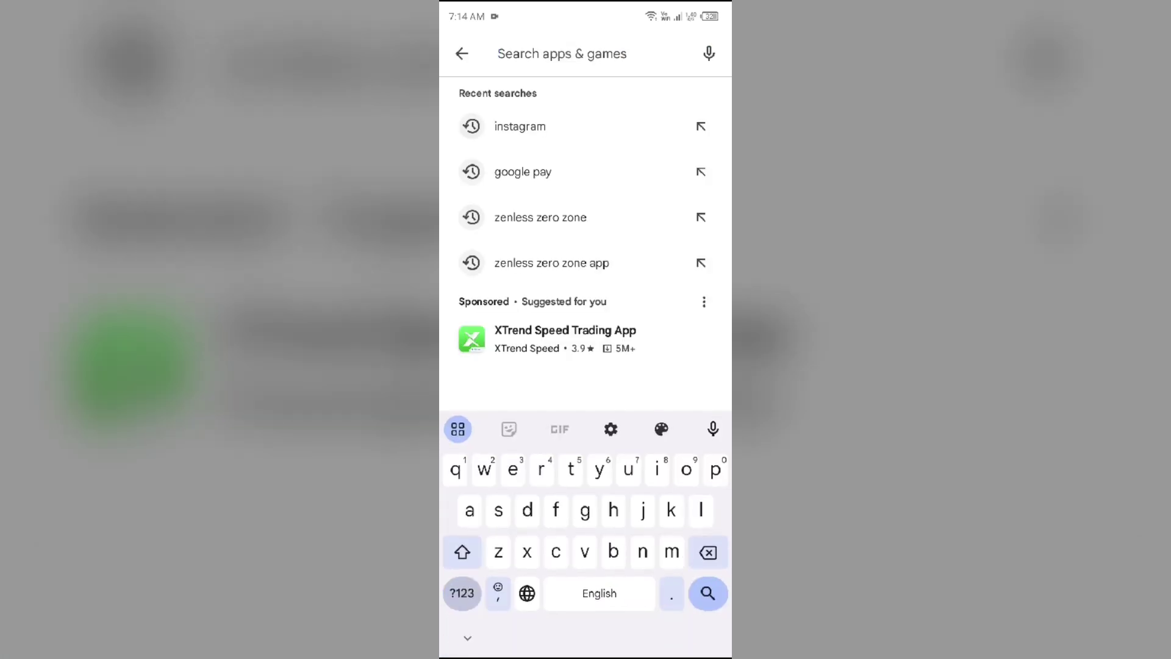
pyautogui.click(520, 126)
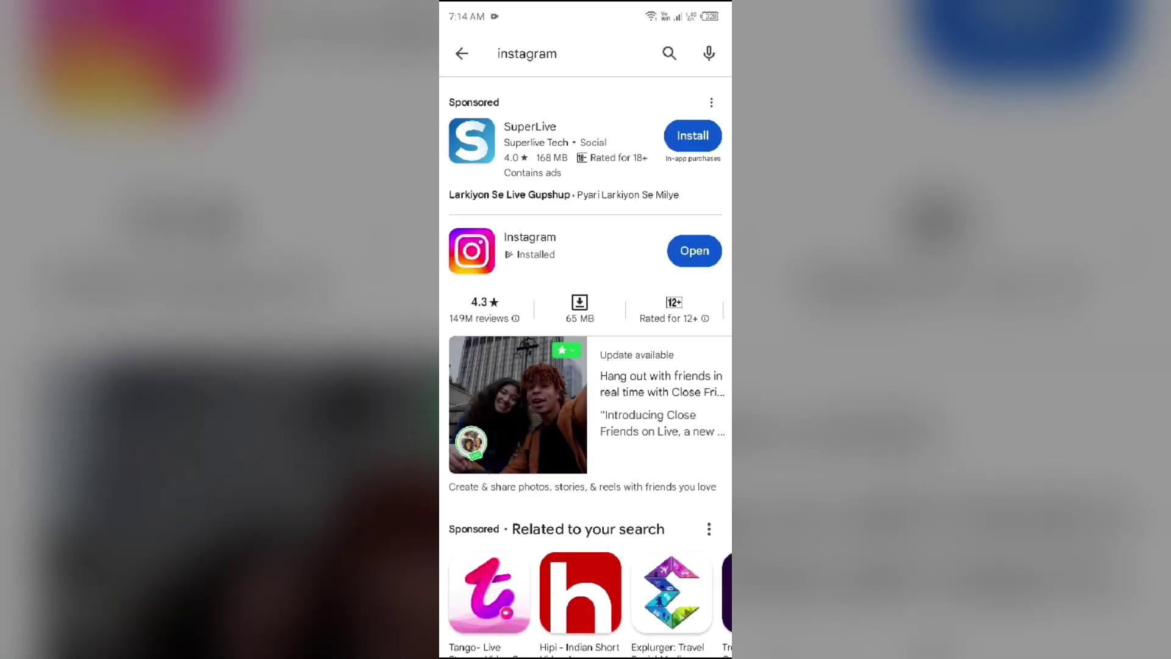
pyautogui.click(592, 244)
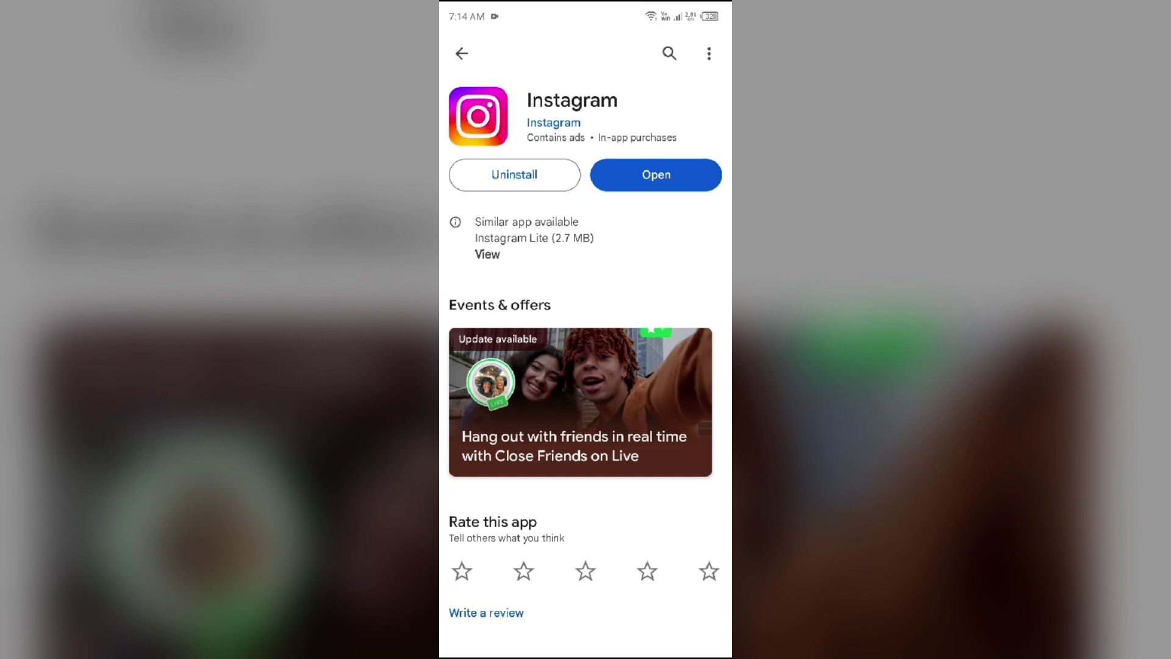
pyautogui.press('Home')
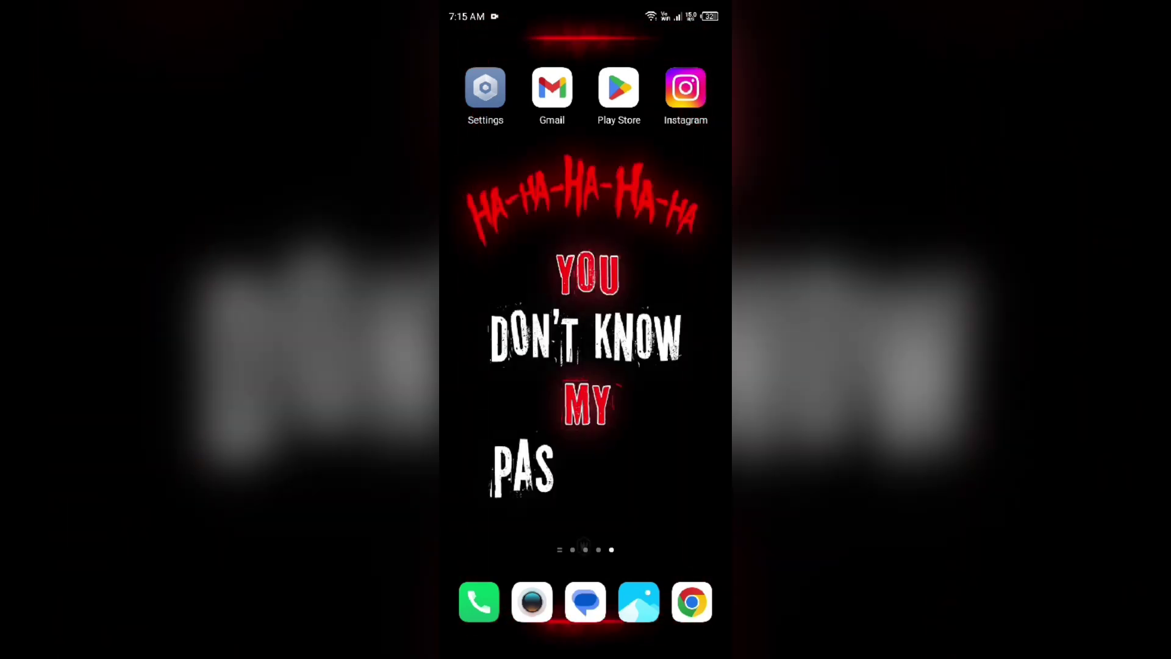
# Go through Settings app list to Instagram's Storage & cache, clear the cache, and return home
pyautogui.click(485, 87)
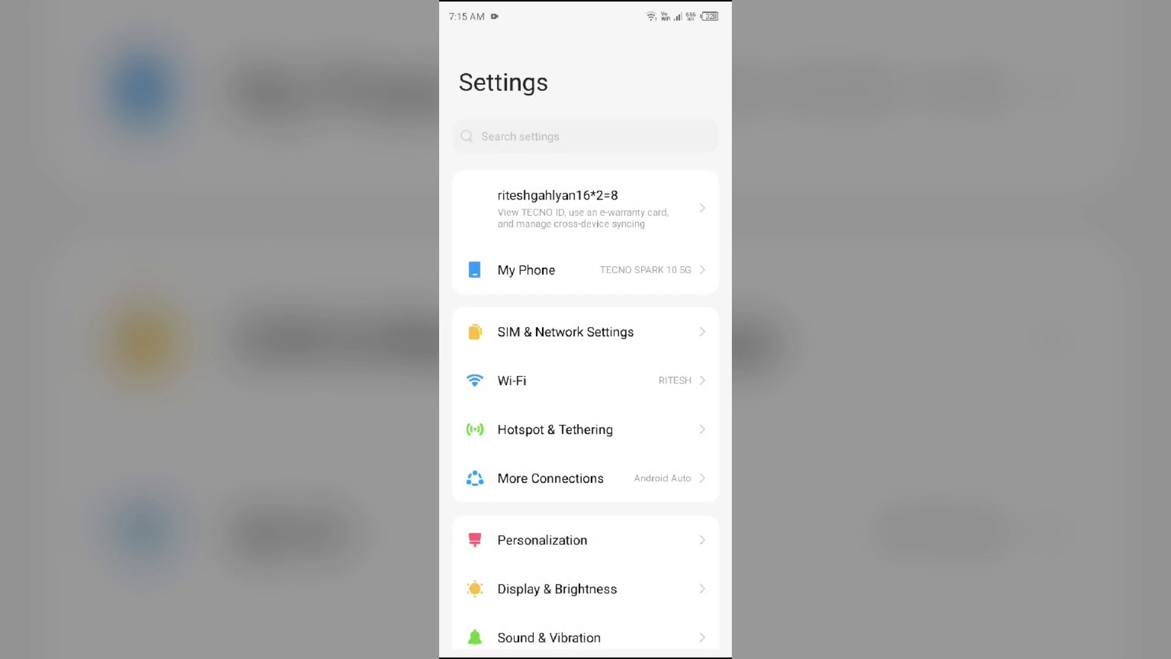
pyautogui.scroll(-5, 640, 365)
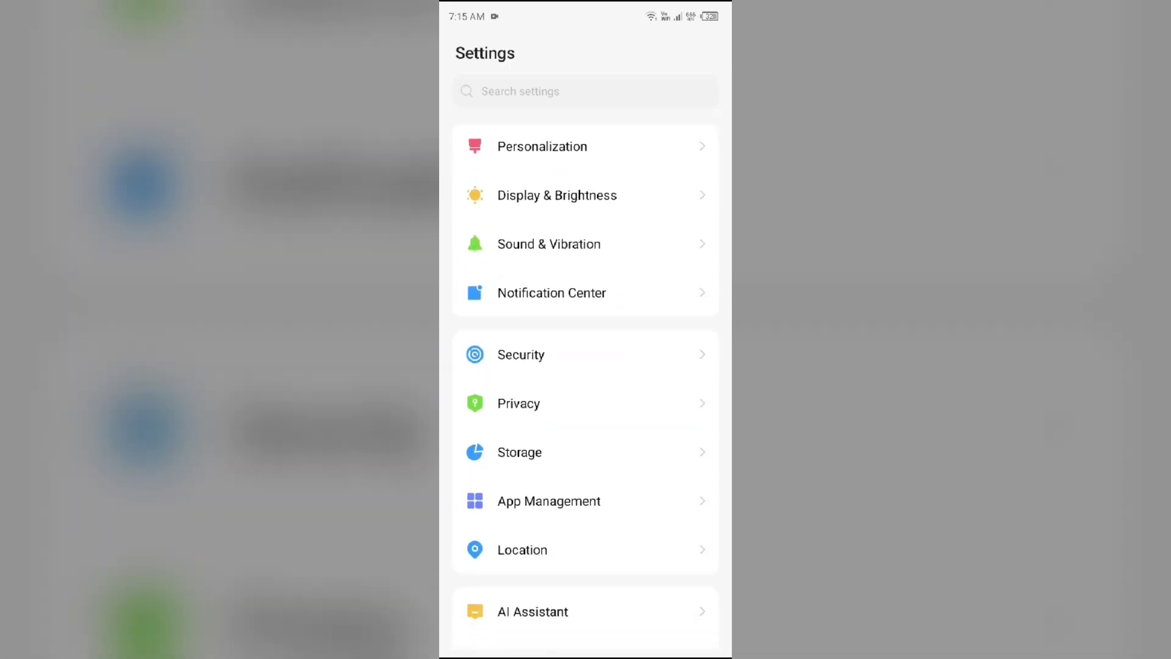
pyautogui.click(569, 495)
pyautogui.click(636, 137)
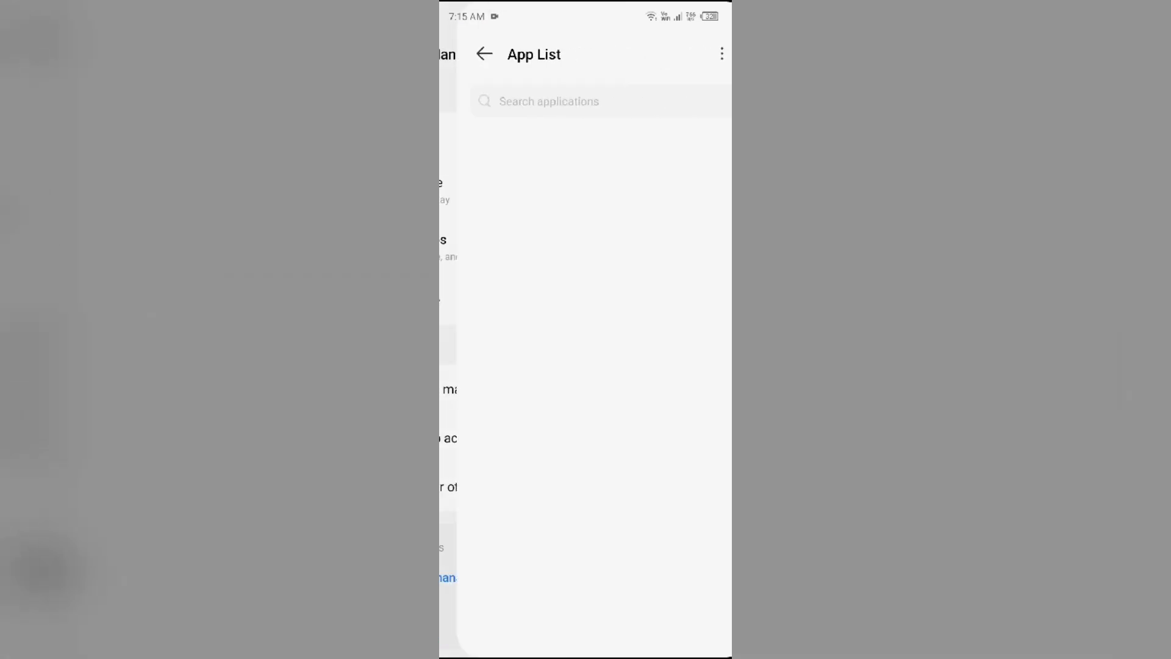
pyautogui.scroll(-10, 654, 314)
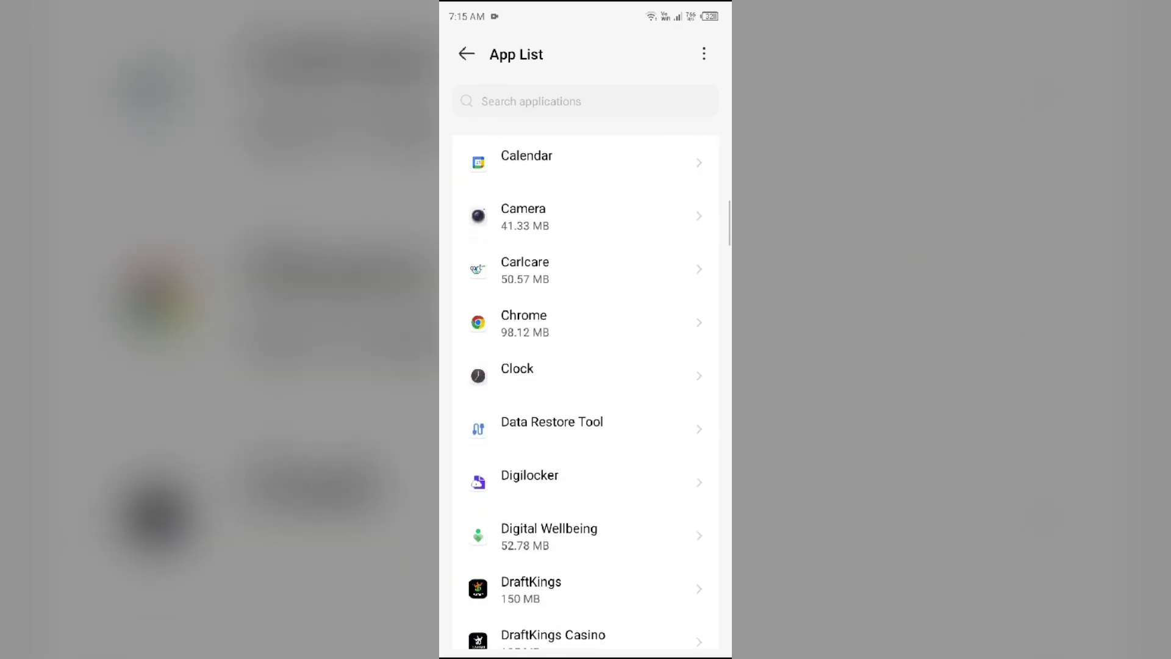
pyautogui.scroll(-5, 595, 248)
pyautogui.scroll(-3, 594, 250)
pyautogui.scroll(-3, 518, 536)
pyautogui.scroll(-4, 588, 306)
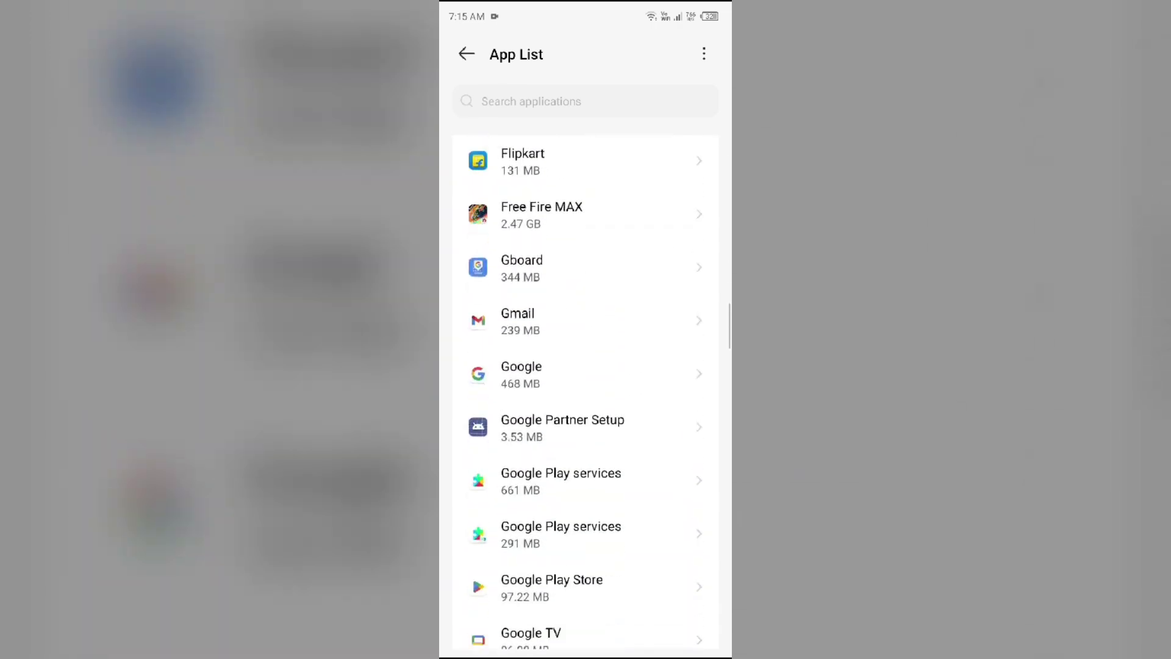
pyautogui.scroll(-4, 524, 445)
pyautogui.scroll(-2, 628, 228)
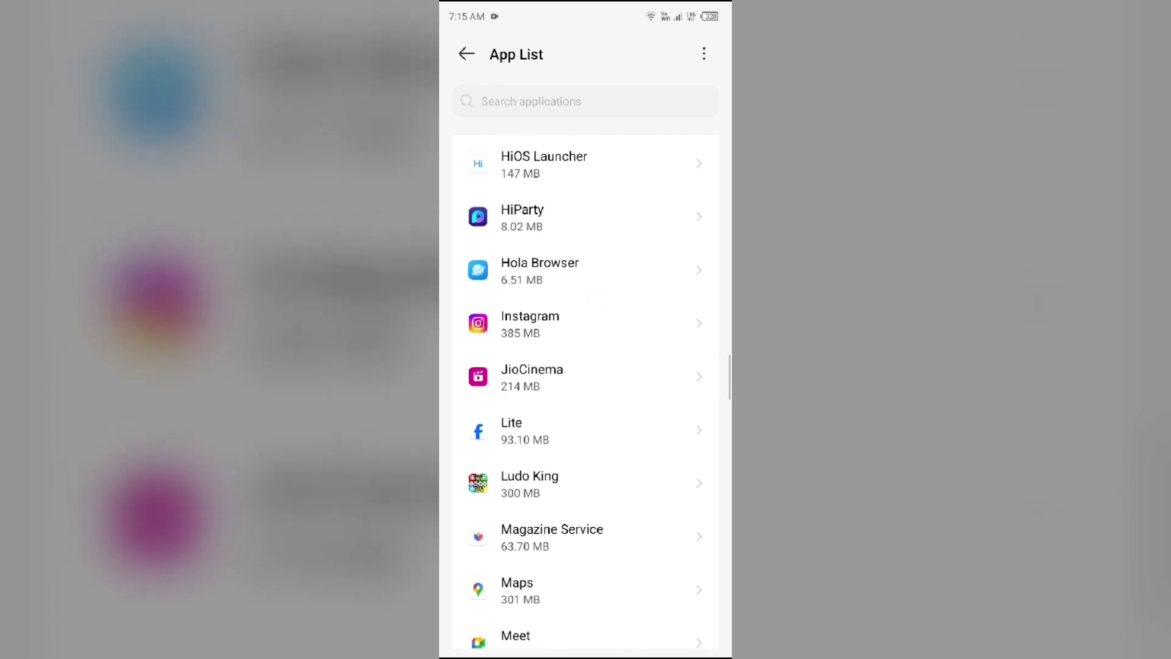
pyautogui.click(597, 302)
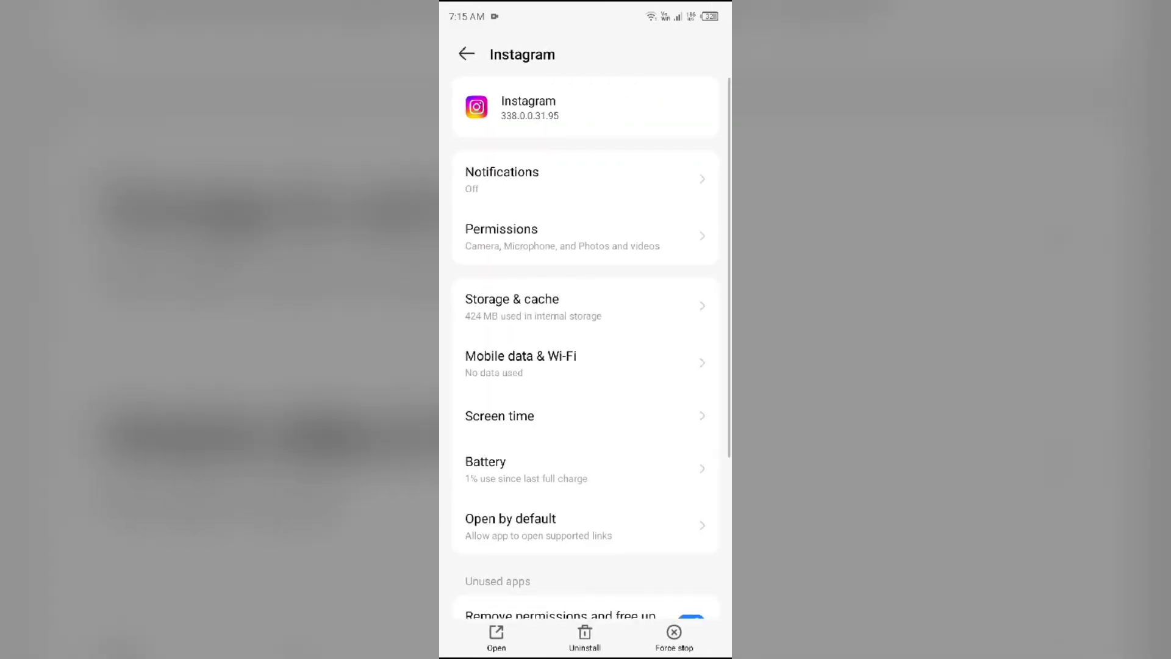
pyautogui.click(591, 311)
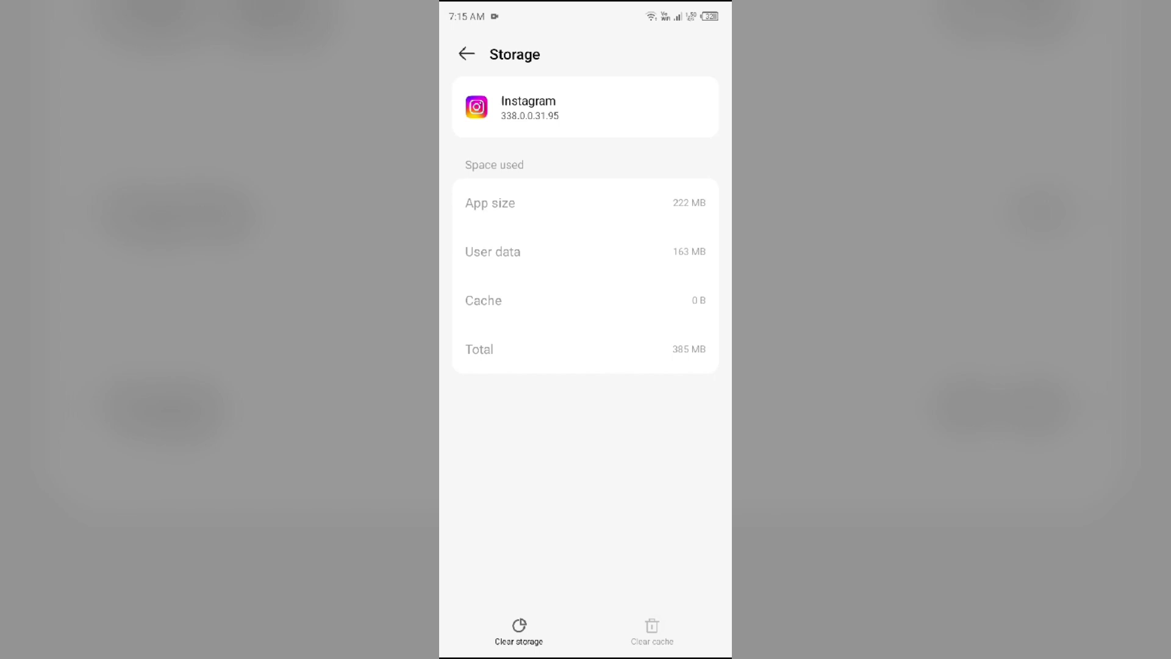
pyautogui.moveTo(585, 651); pyautogui.dragTo(585, 411)
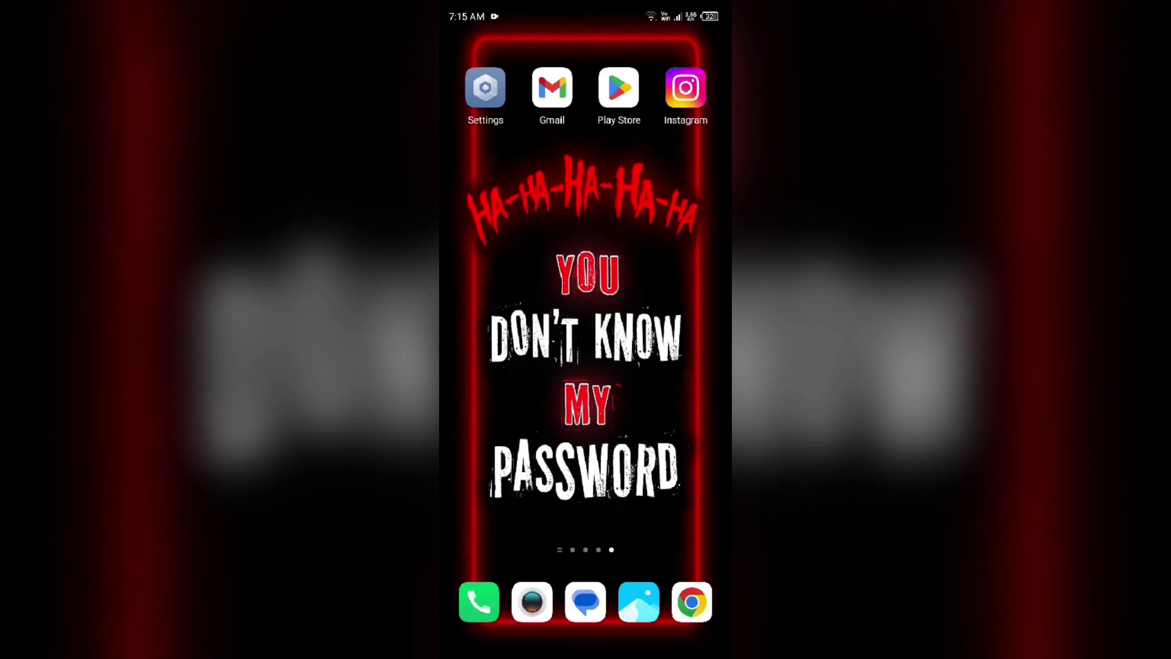
pyautogui.press('XF86PowerOff')
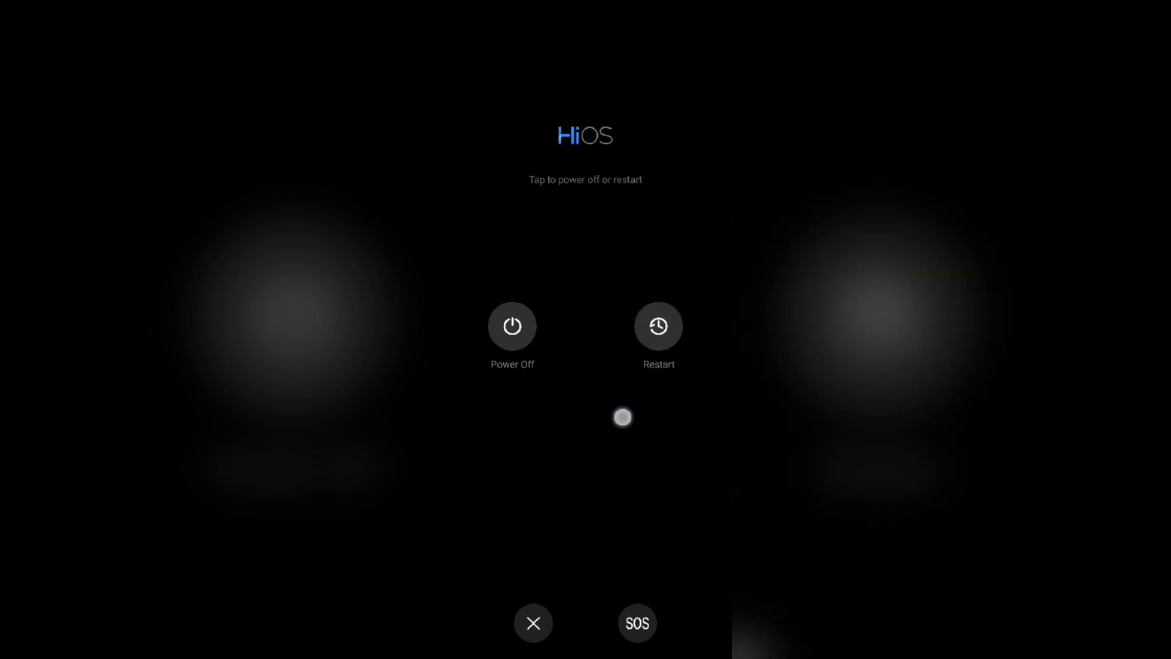
pyautogui.click(533, 622)
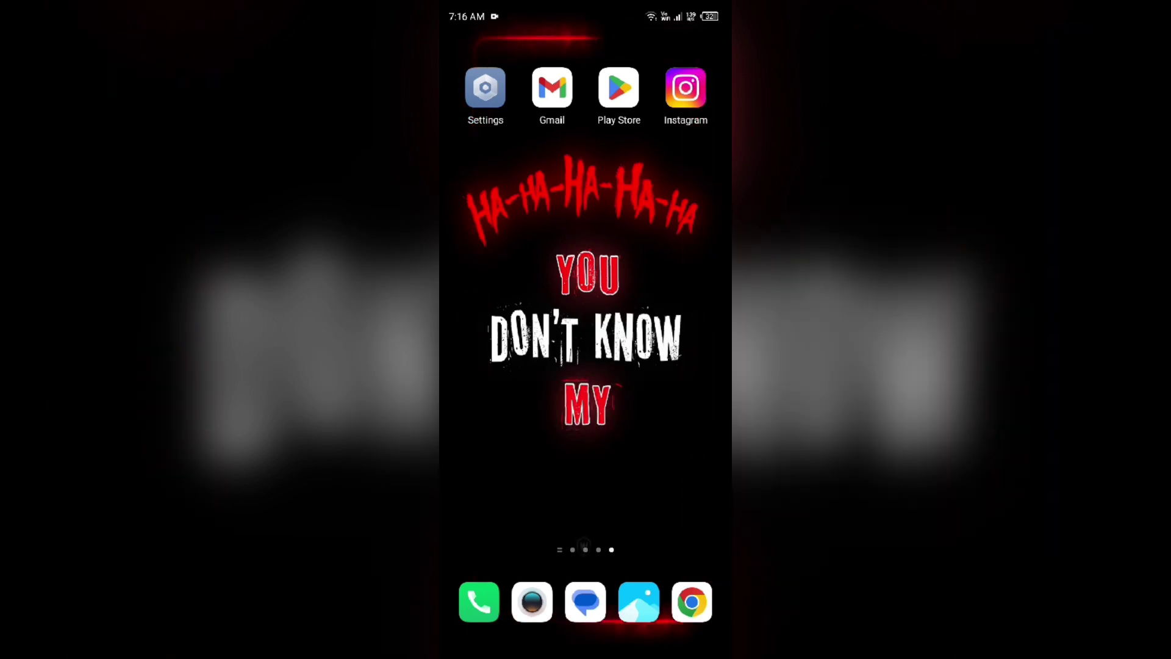
pyautogui.click(708, 299)
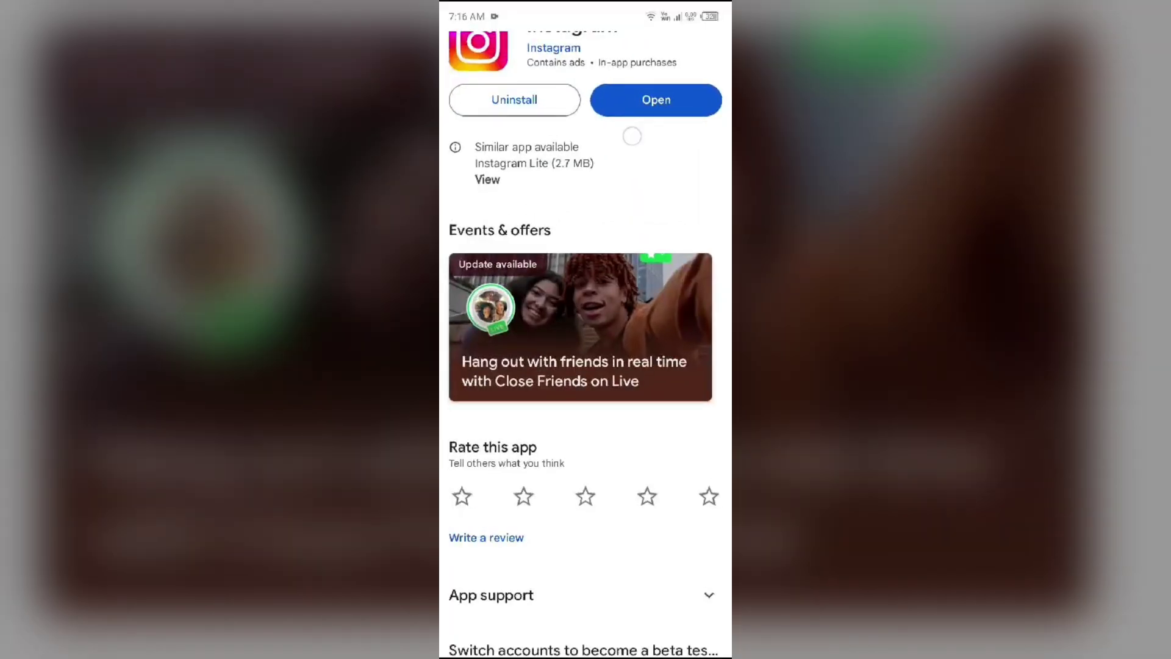
pyautogui.scroll(2, 632, 136)
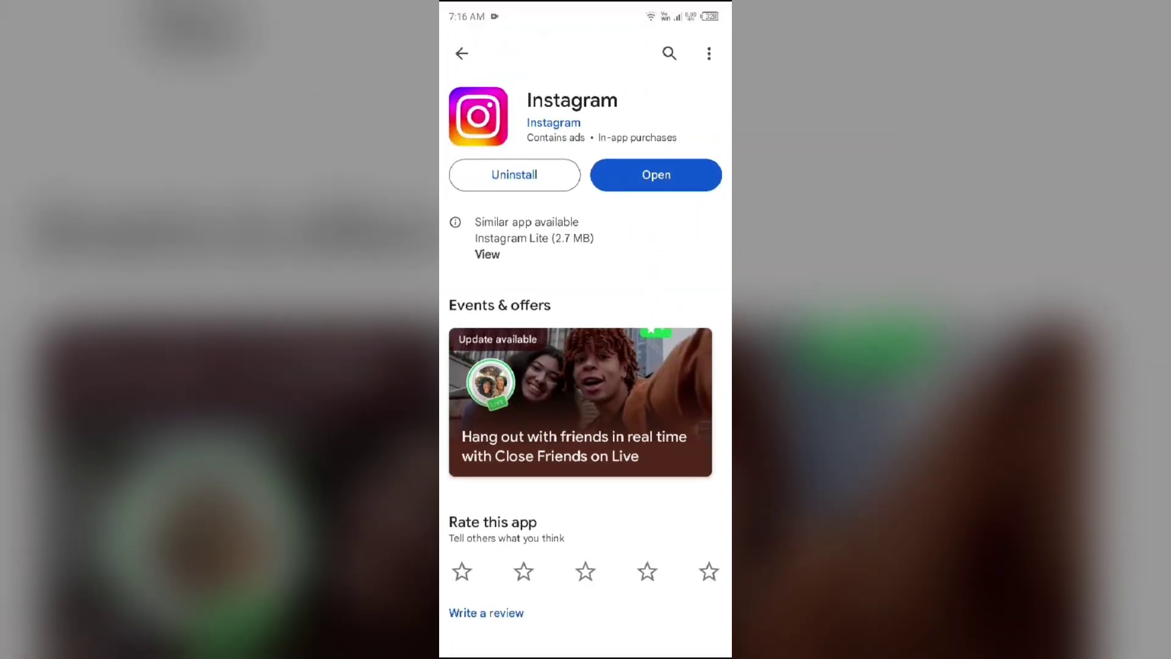
# Uninstall Instagram from its Play Store page, queue the reinstall, and return home
pyautogui.click(515, 175)
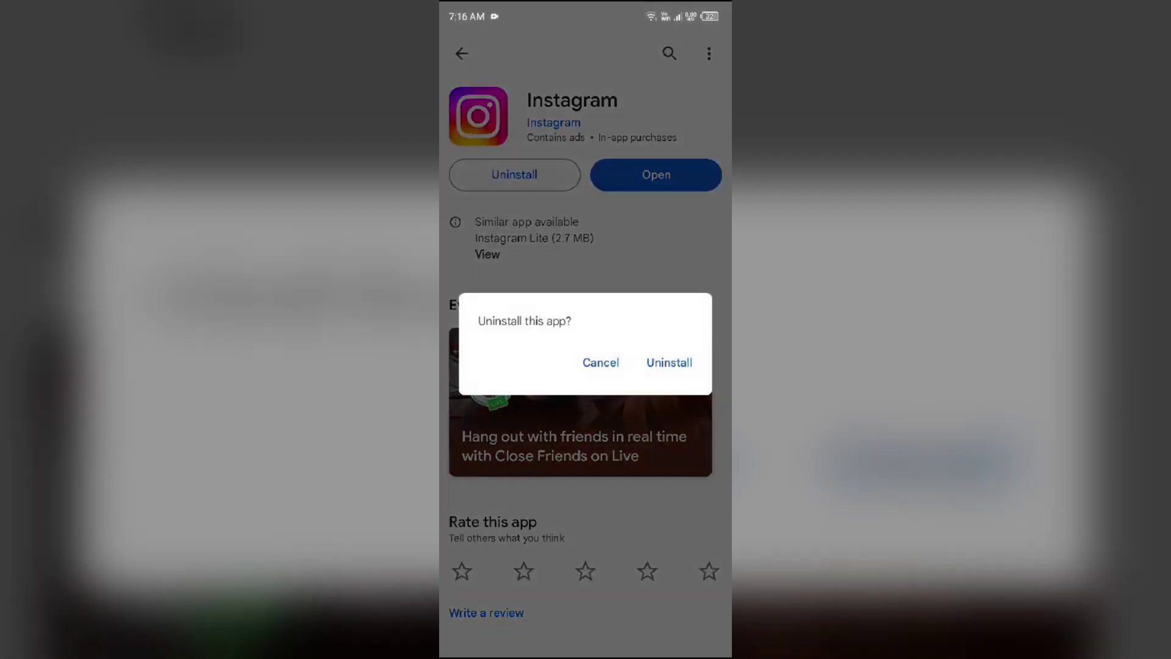
pyautogui.click(669, 360)
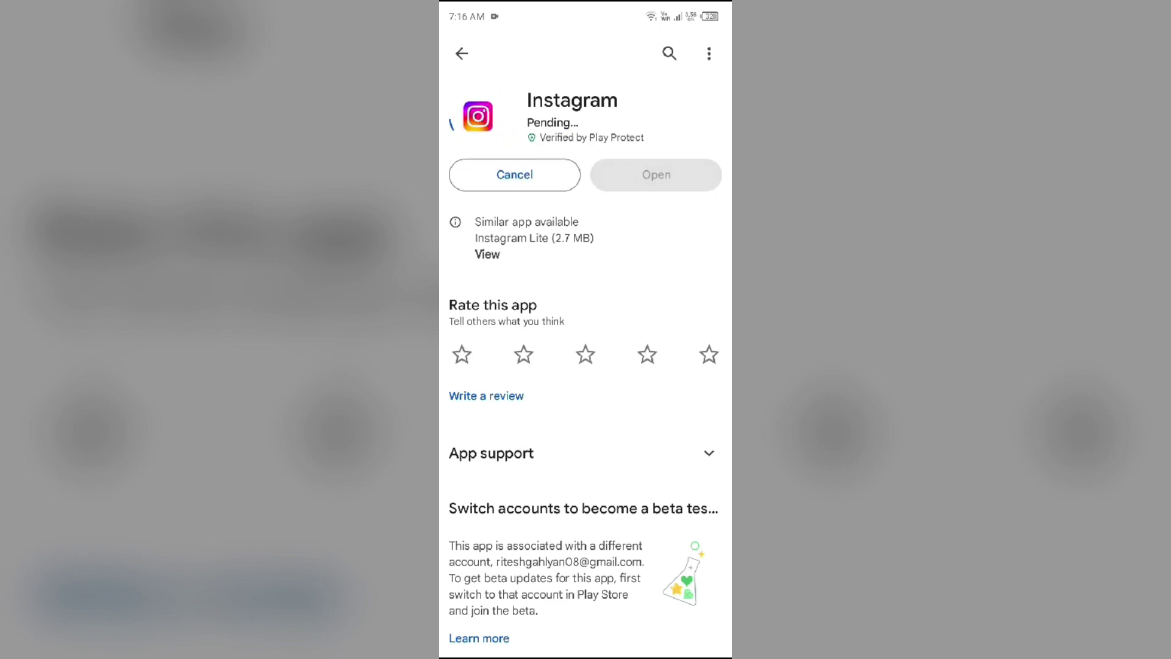
pyautogui.moveTo(617, 648); pyautogui.dragTo(608, 439)
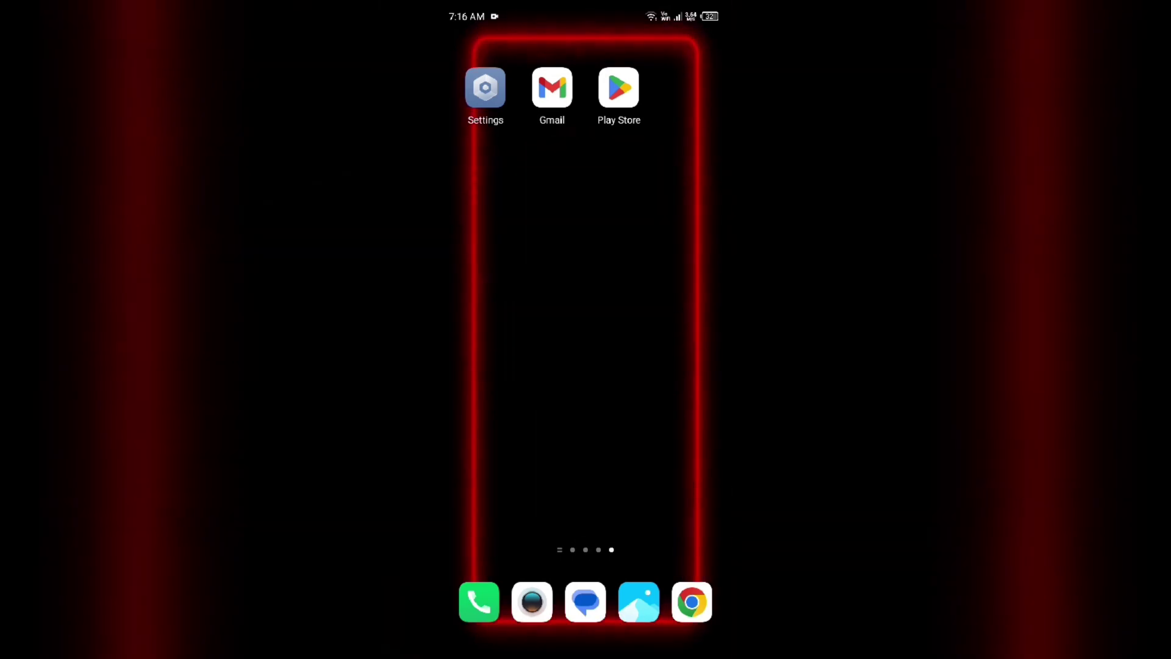
# Compose a Gmail message to Instagram support and move on to the subject line
pyautogui.click(560, 101)
pyautogui.write('s')
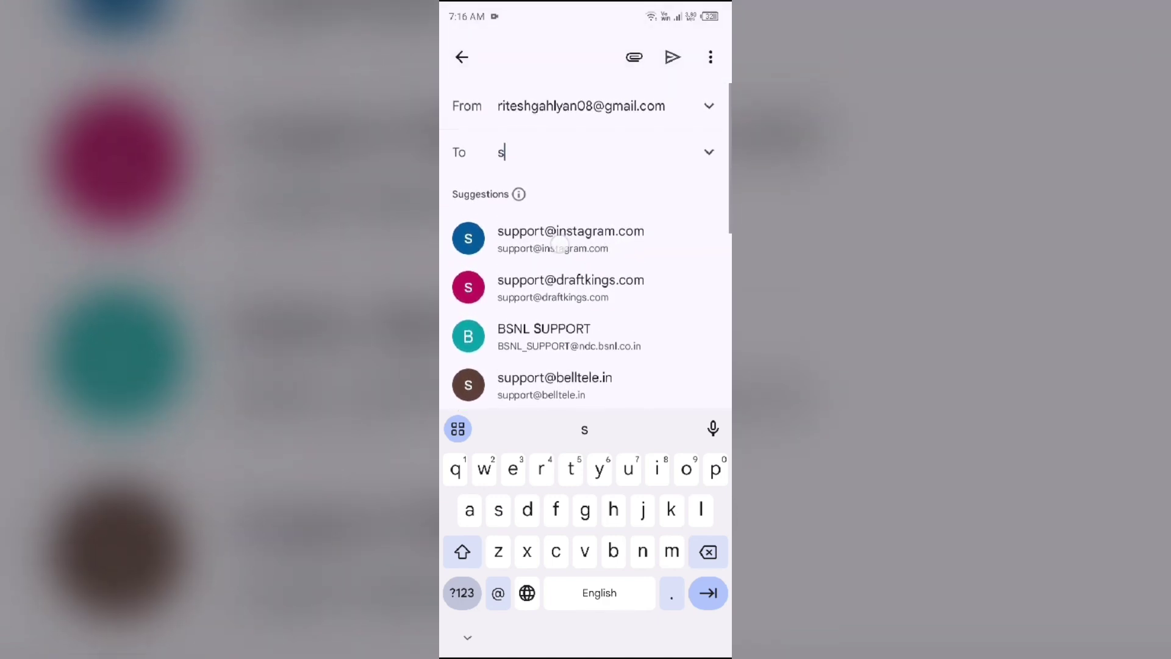
pyautogui.click(576, 205)
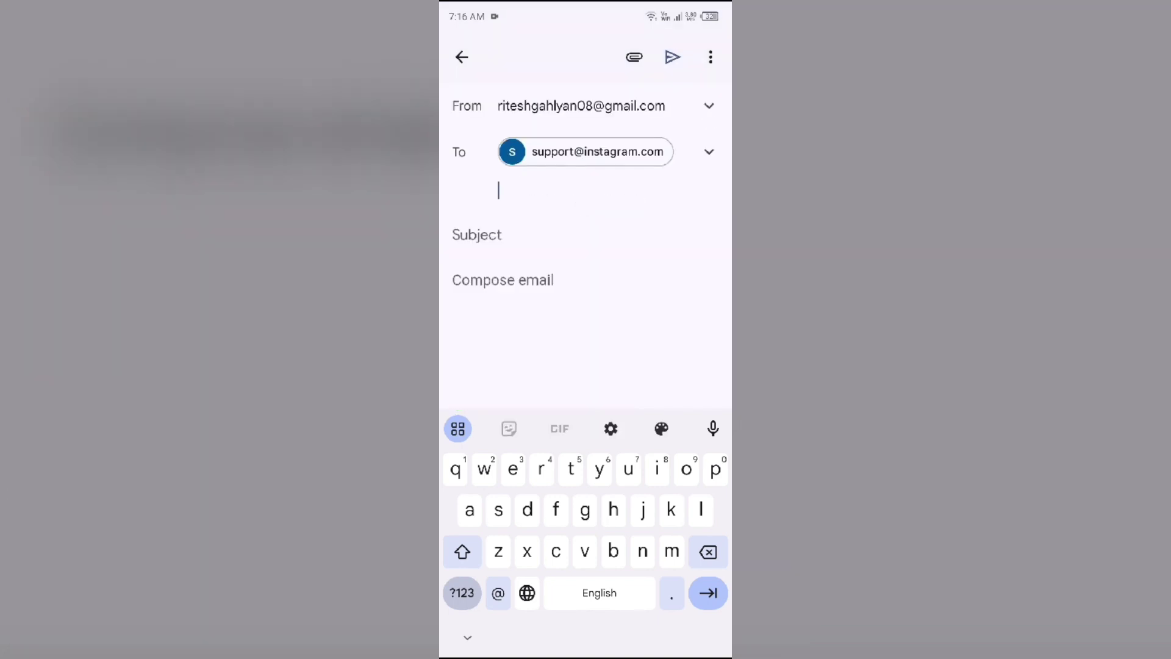
pyautogui.click(554, 234)
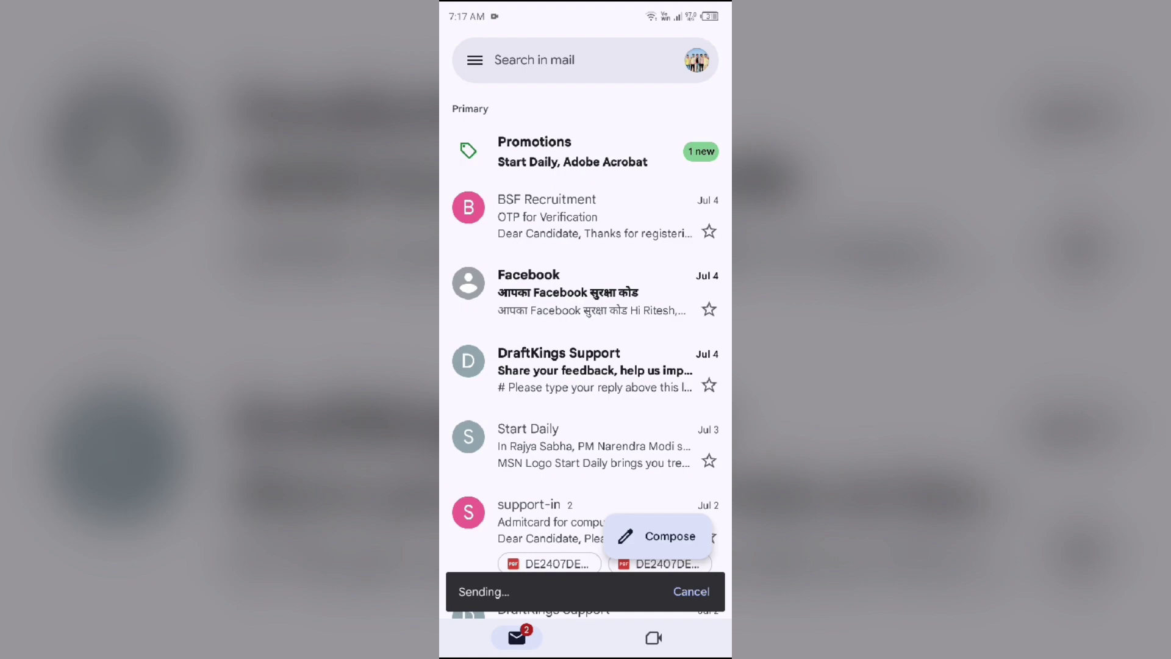
pyautogui.press('super')
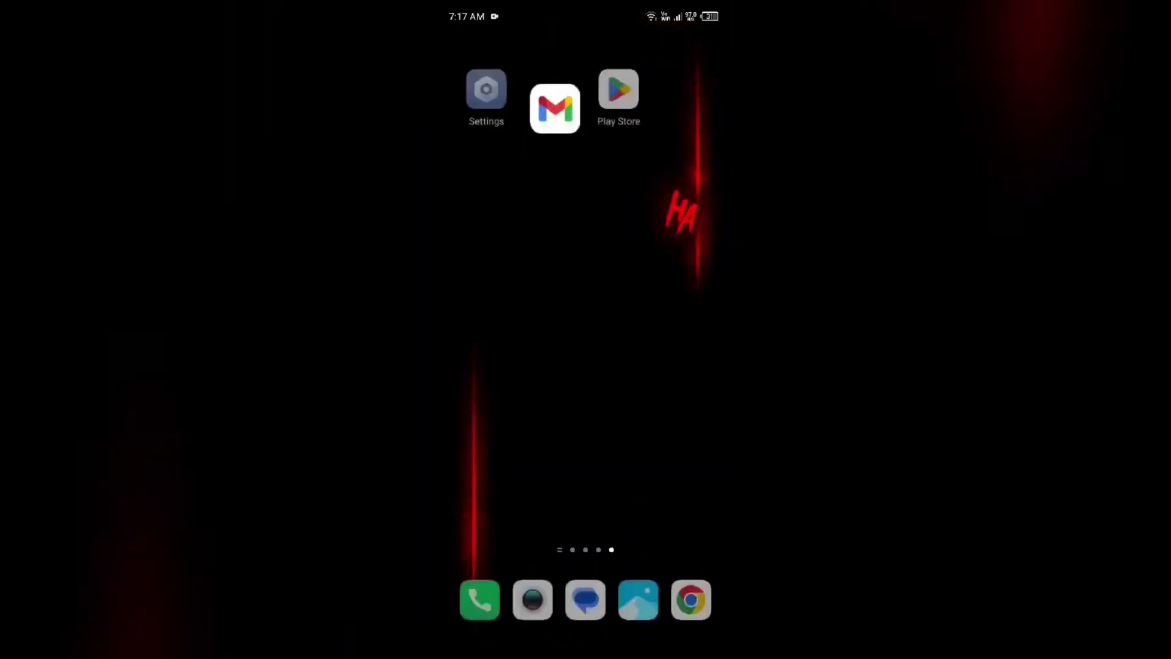